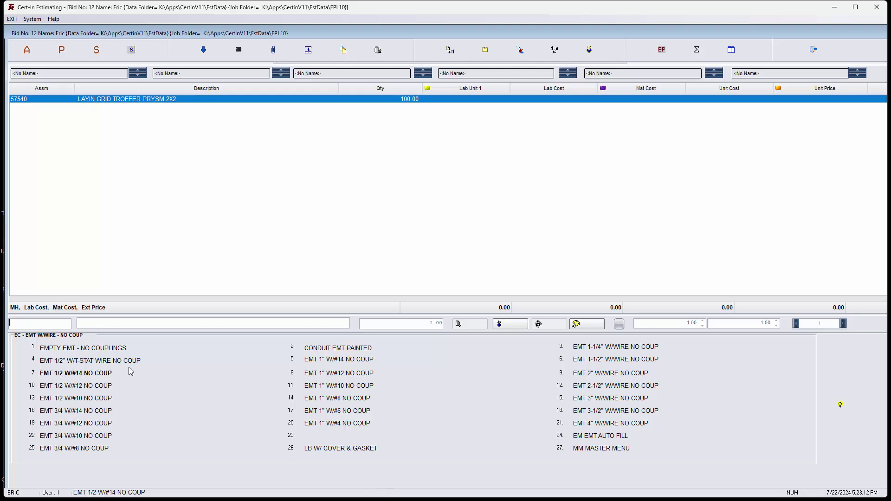
- Try the CONDUIT EMT PAINTED and EMT 1/2 W/#14 NO COUP menu items to reproduce the invalid index errors
left_click(329, 350)
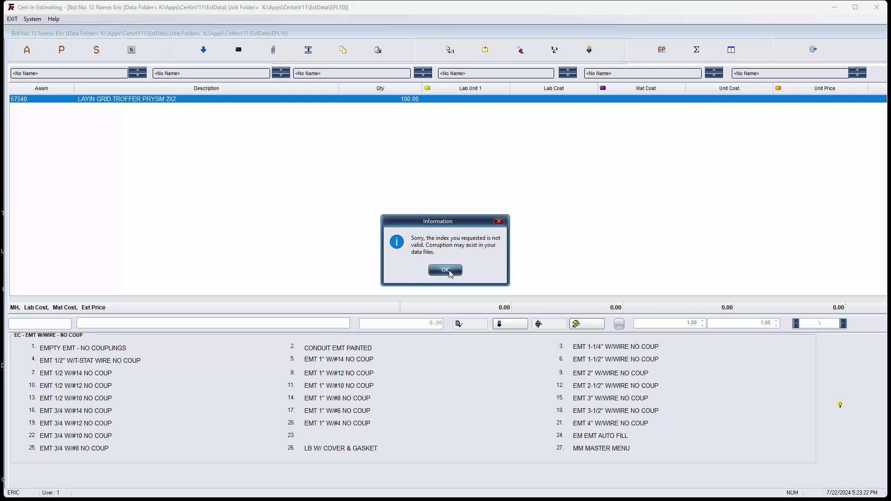
left_click(446, 271)
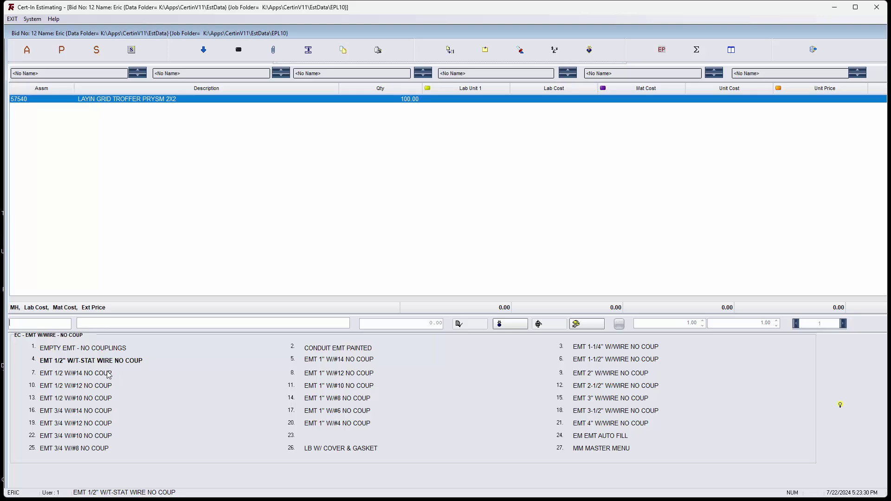
left_click(108, 375)
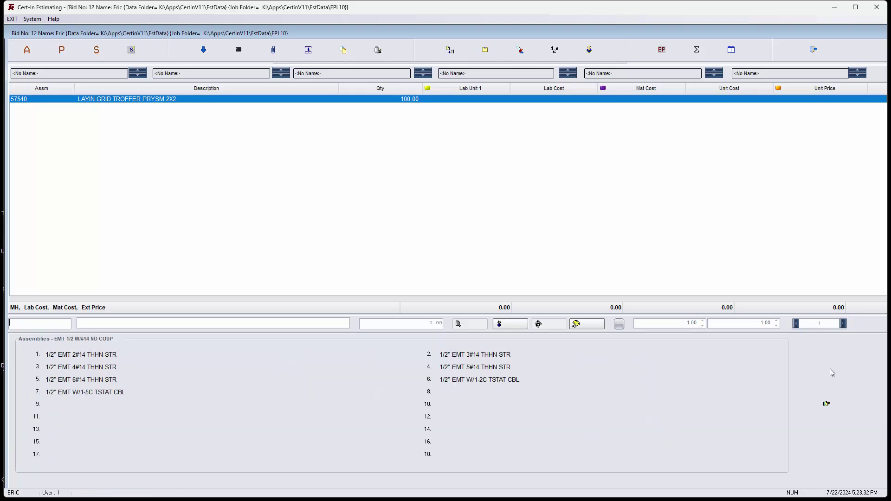
left_click(828, 403)
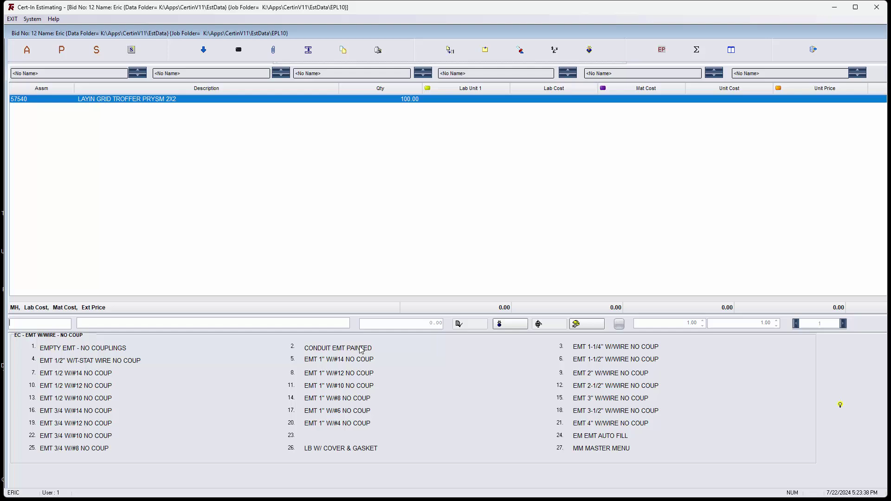
- Close the estimate and bid details, then open the Parts List and expand 1200 EMT CONDUIT
left_click(813, 52)
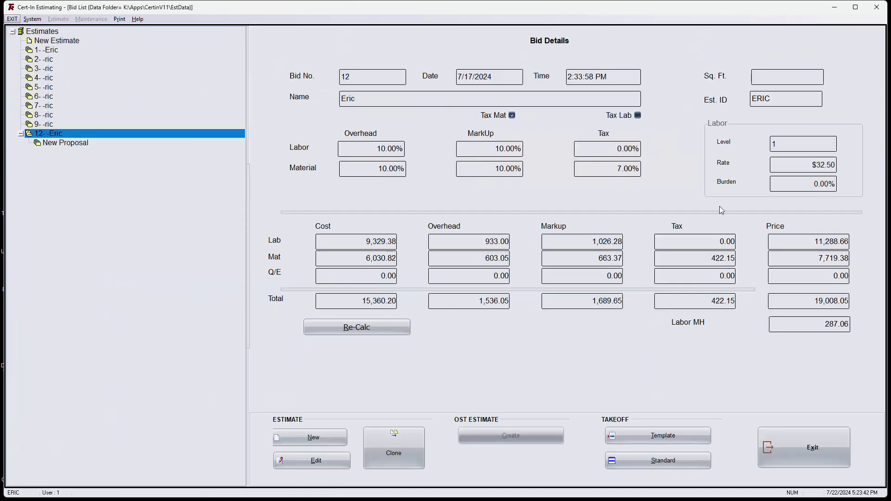
left_click(814, 446)
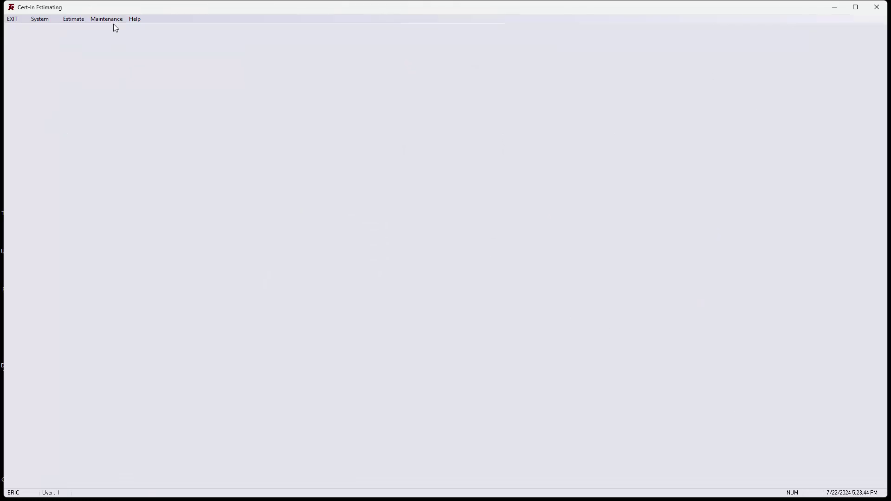
left_click(113, 20)
mouse_move(112, 37)
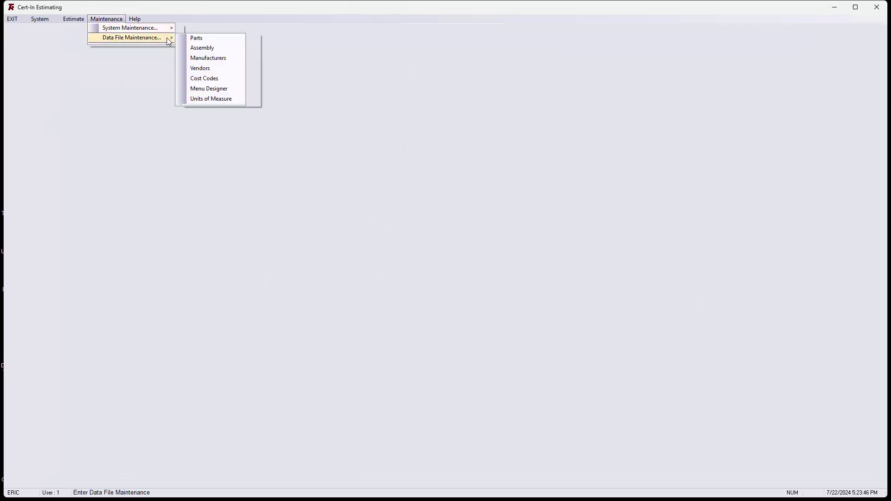
left_click(197, 39)
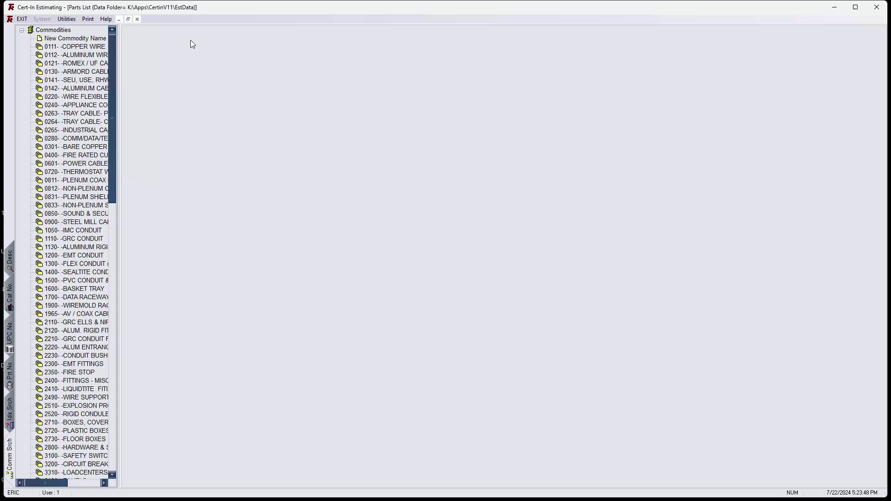
left_click(55, 255)
- Append 'ED' to the CONDUIT EMT PAINT part index name and save it as CONDUIT EMT PAINTED
left_click(65, 272)
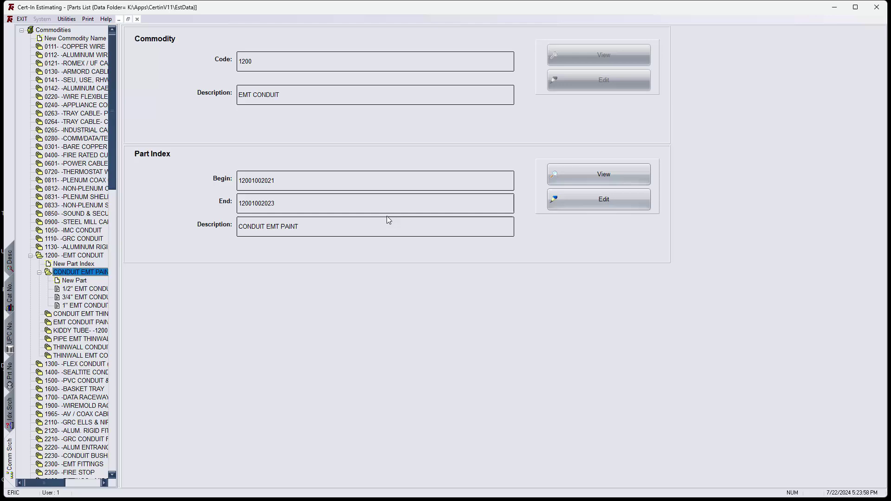
left_click(570, 200)
left_click(442, 212)
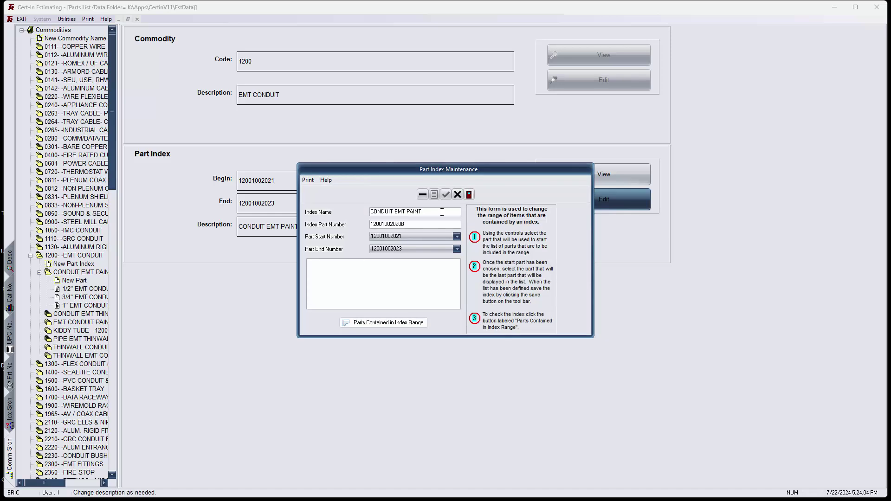
type("ED")
left_click(445, 195)
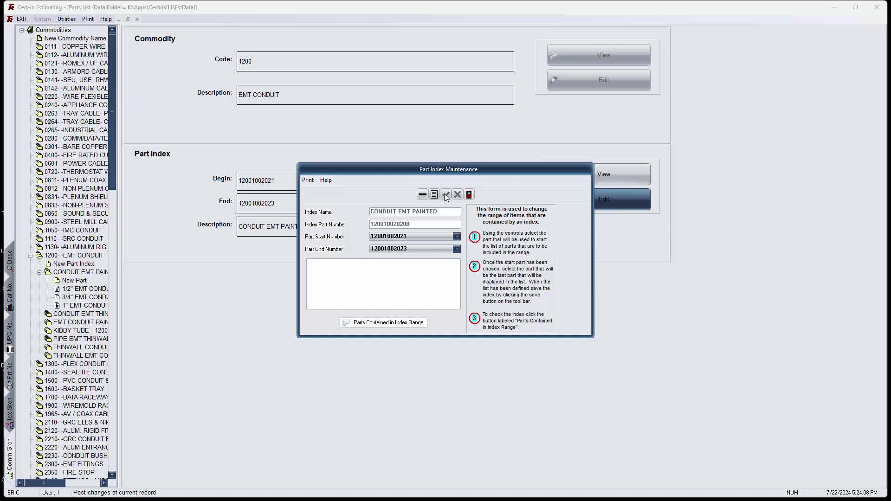
left_click(470, 194)
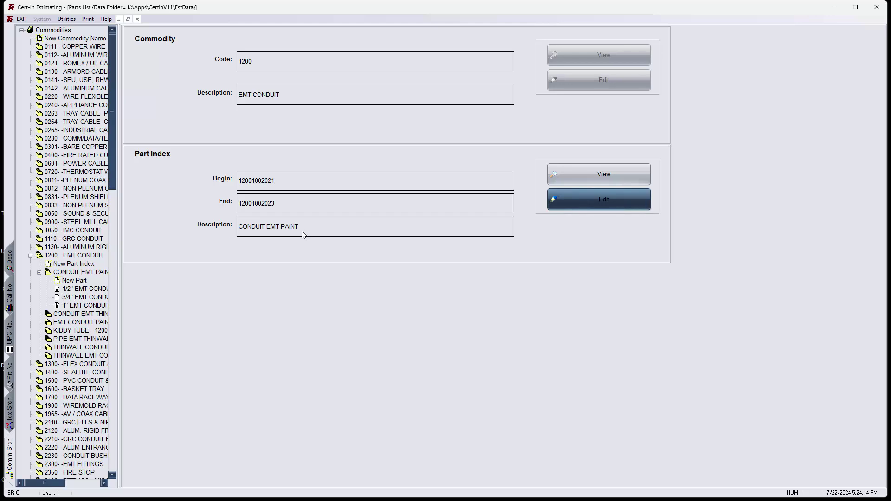
- Reopen the part index to confirm the name CONDUIT EMT PAINTED, then collapse 1200 EMT CONDUIT
left_click(584, 193)
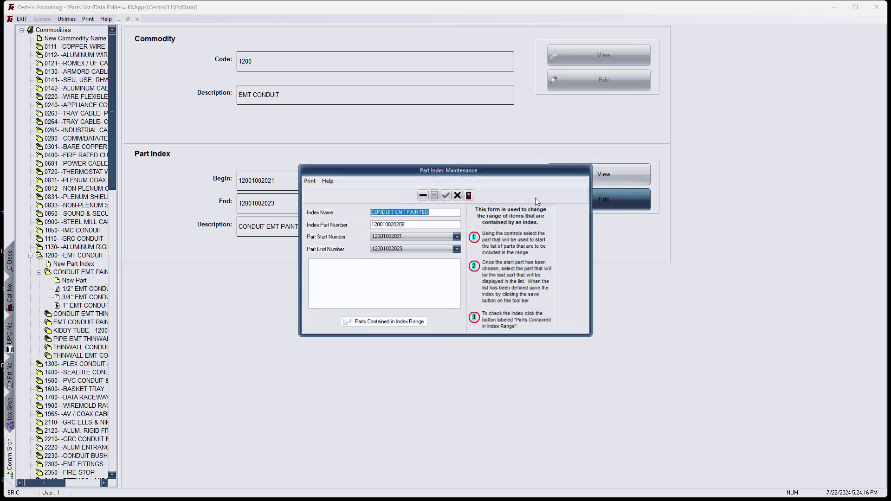
left_click(468, 195)
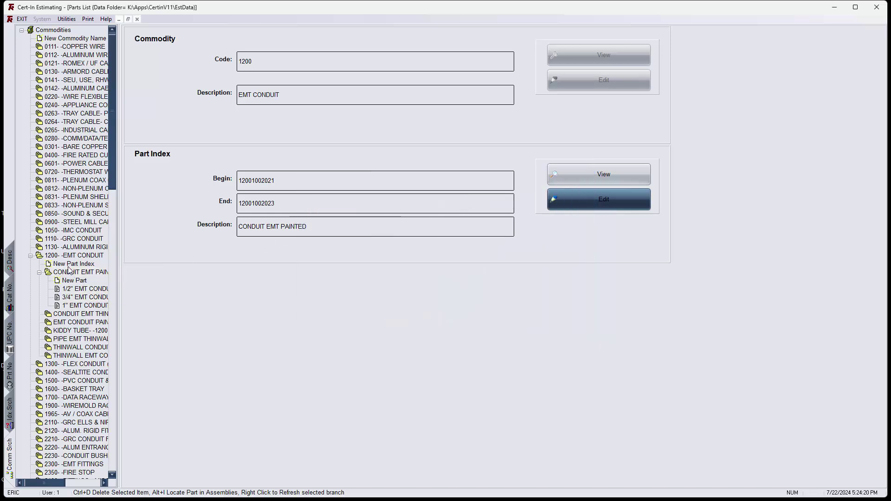
left_click(32, 255)
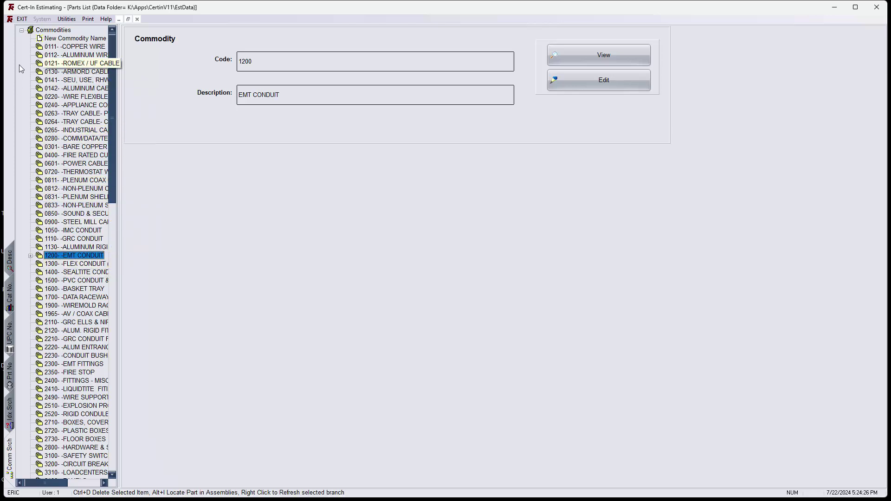
- Close the Parts List and open the Assembly List from Data File Maintenance
left_click(137, 19)
left_click(108, 19)
mouse_move(121, 38)
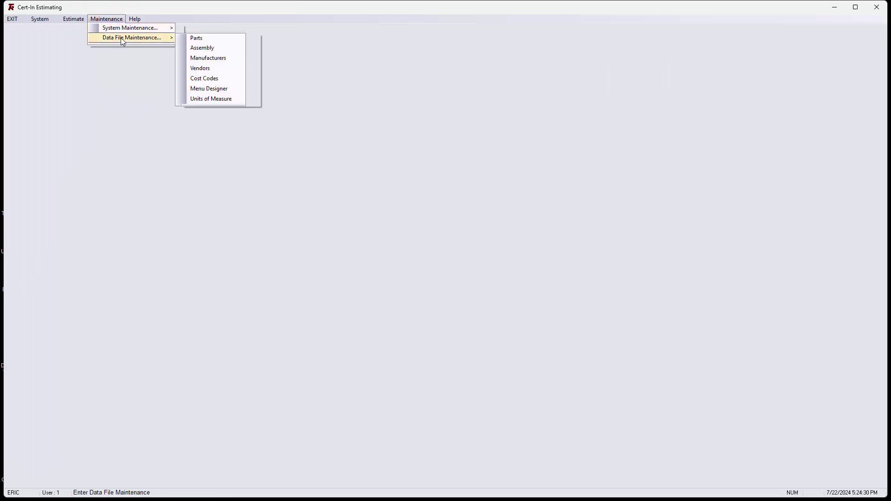
left_click(188, 49)
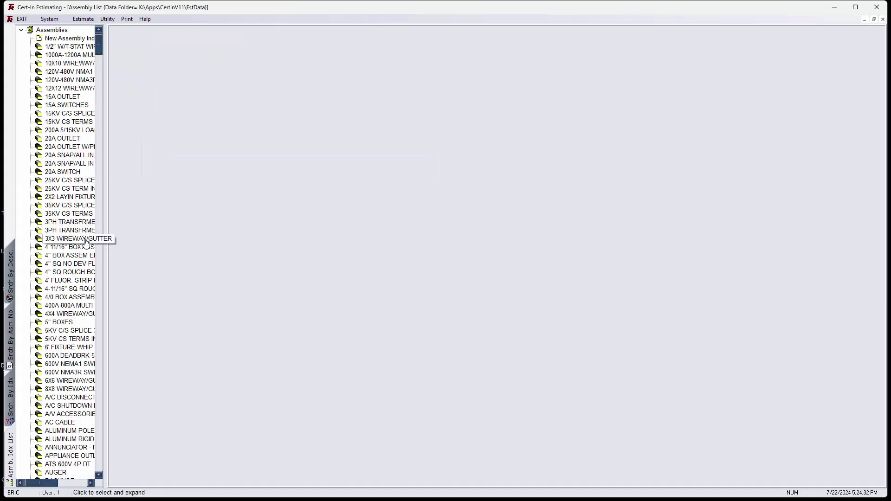
- Browse the assembly tree past the EMT 1" entries to the EMT 1/2" W/T-STAT WIRE NO CO index (01024–01025)
left_click_drag(107, 215, 180, 204)
scroll(97, 246, "down", 5)
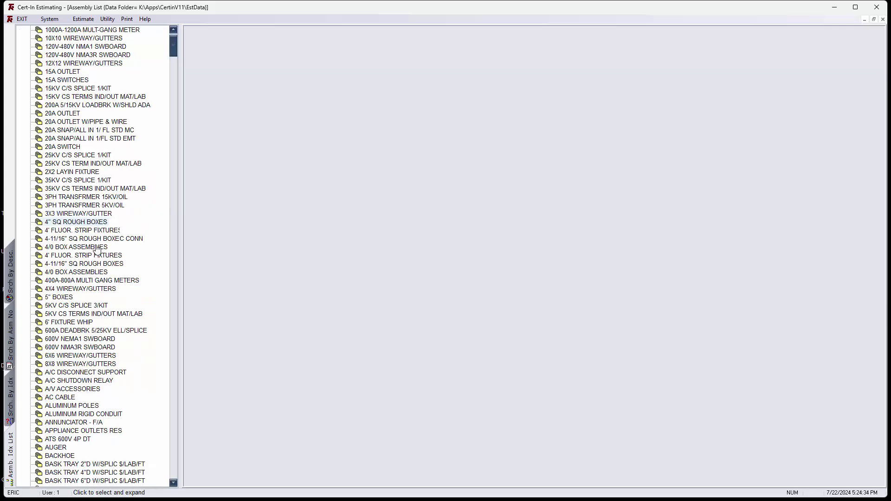
scroll(96, 246, "down", 20)
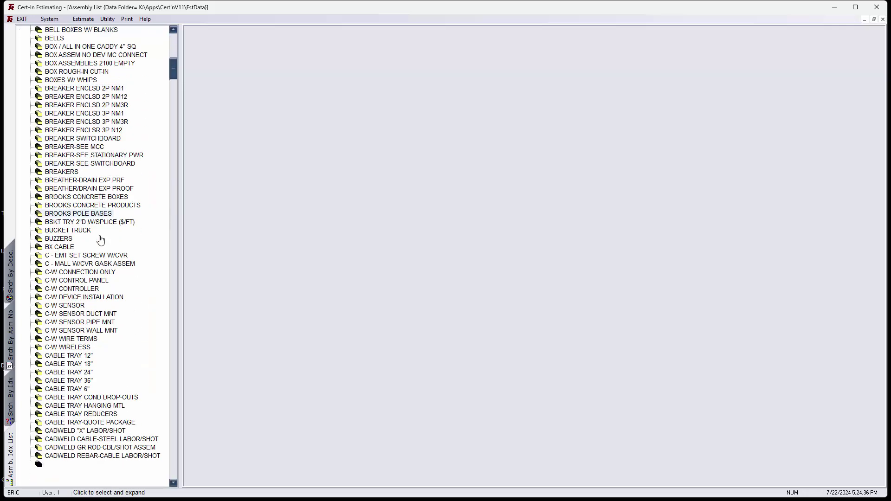
scroll(100, 239, "down", 20)
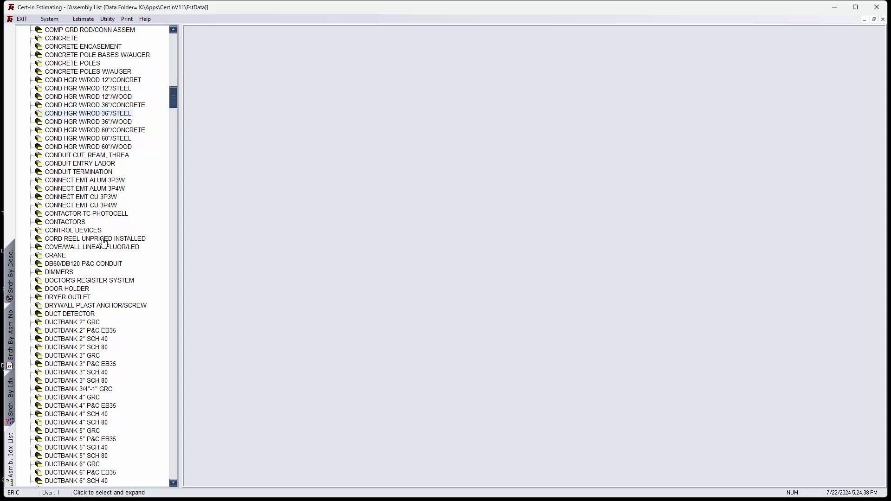
scroll(103, 245, "down", 20)
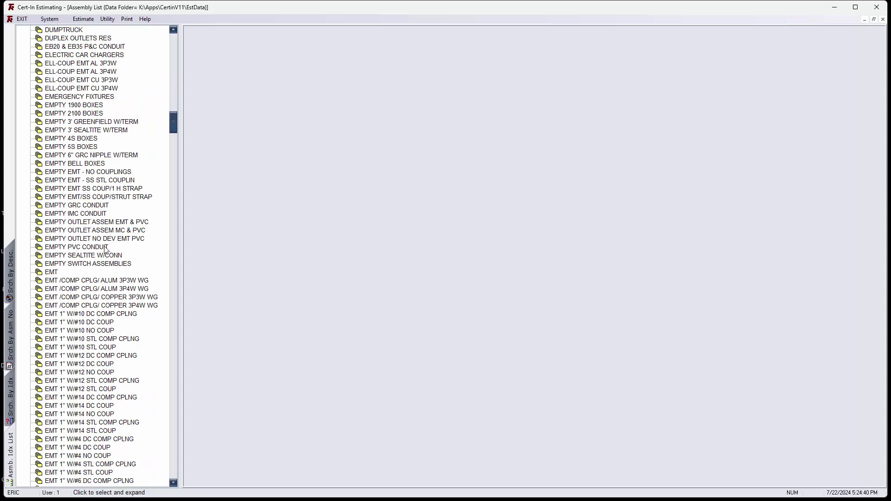
left_click(76, 257)
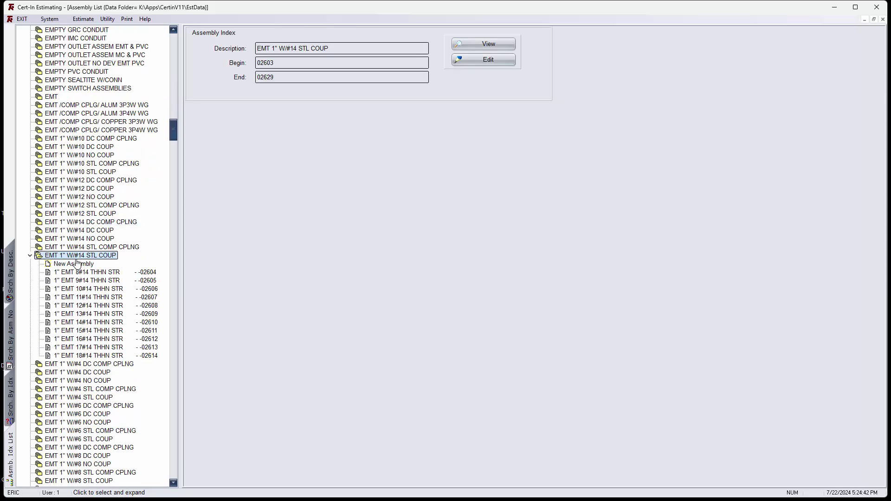
left_click(88, 364)
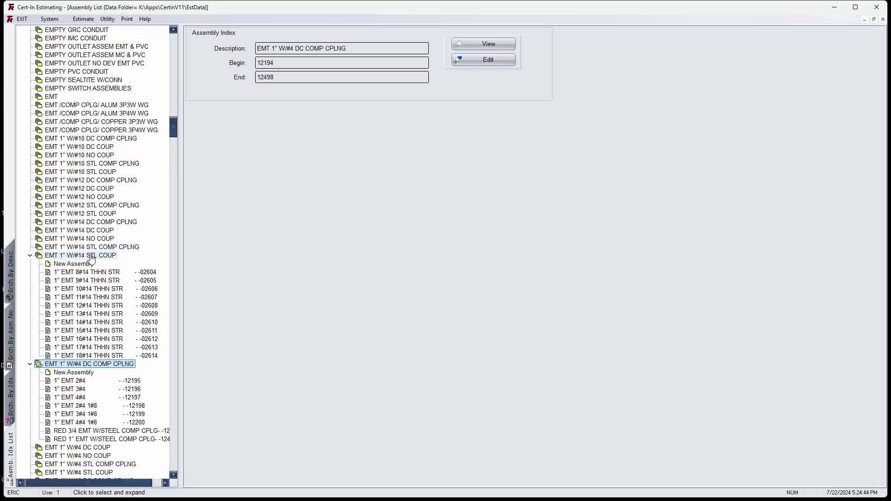
left_click(31, 256)
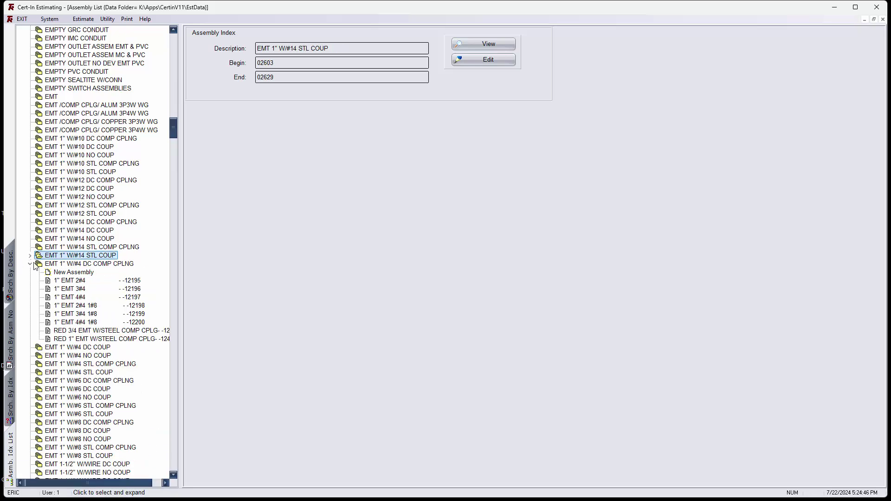
left_click(31, 263)
scroll(50, 305, "down", 12)
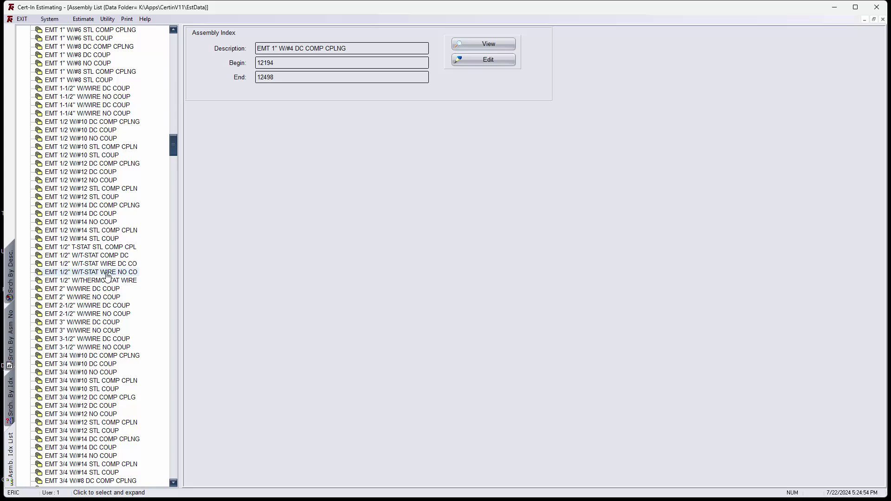
left_click(108, 276)
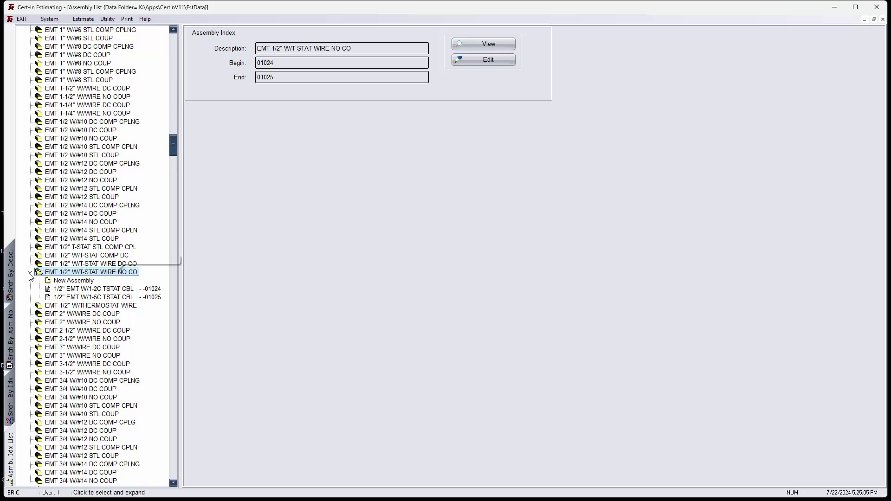
left_click(45, 274)
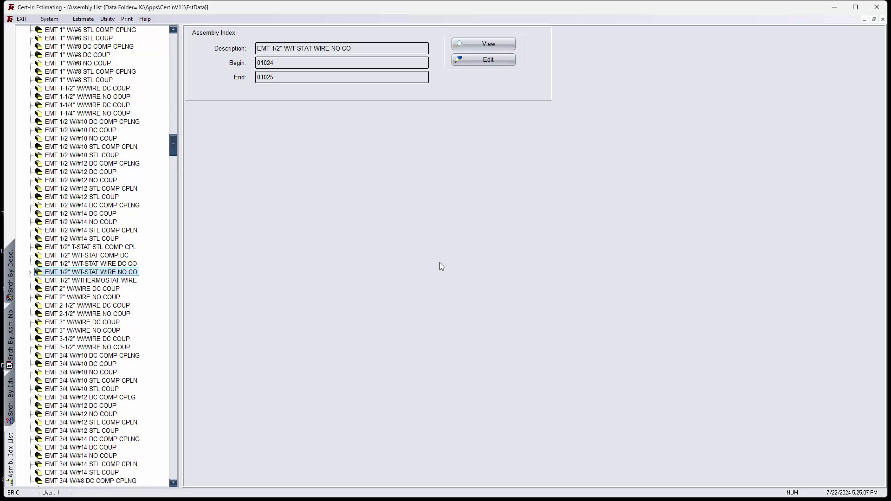
- Close the Assembly List, open the Menu Listing, and load the EC EMT W/WIRE - NO COUP menu in Menu Designer
left_click(883, 20)
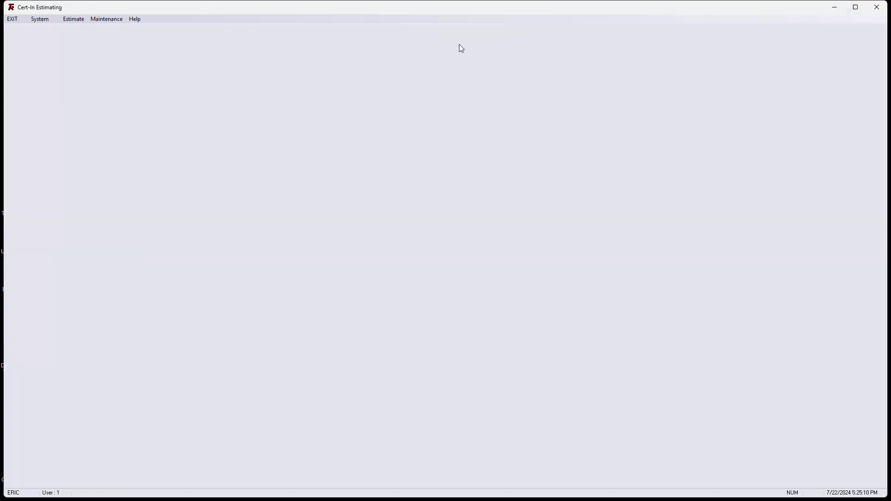
left_click(103, 24)
mouse_move(109, 38)
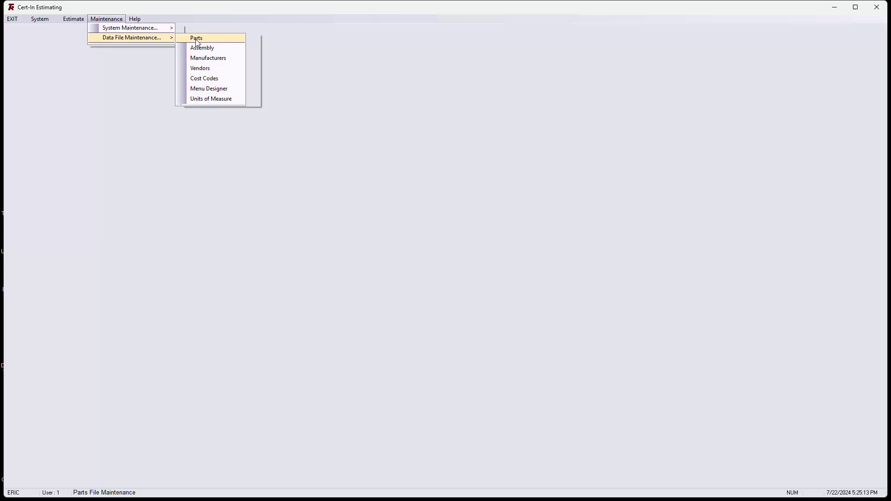
left_click(212, 91)
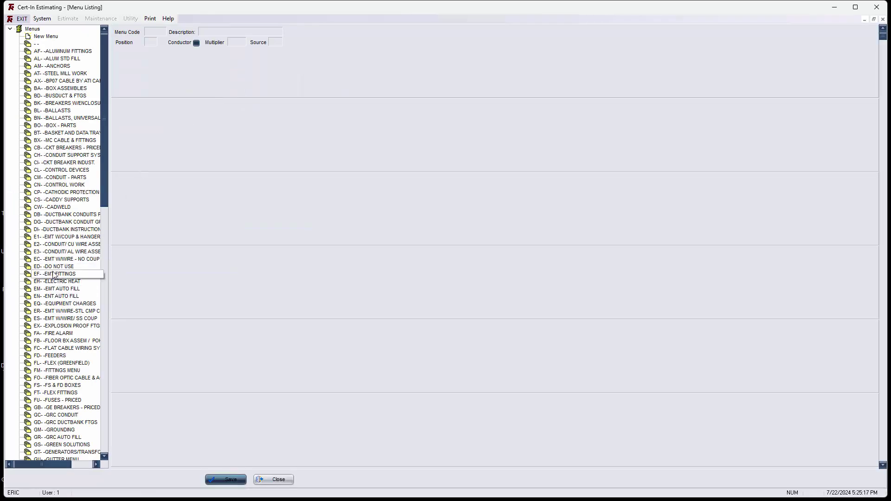
double_click(56, 259)
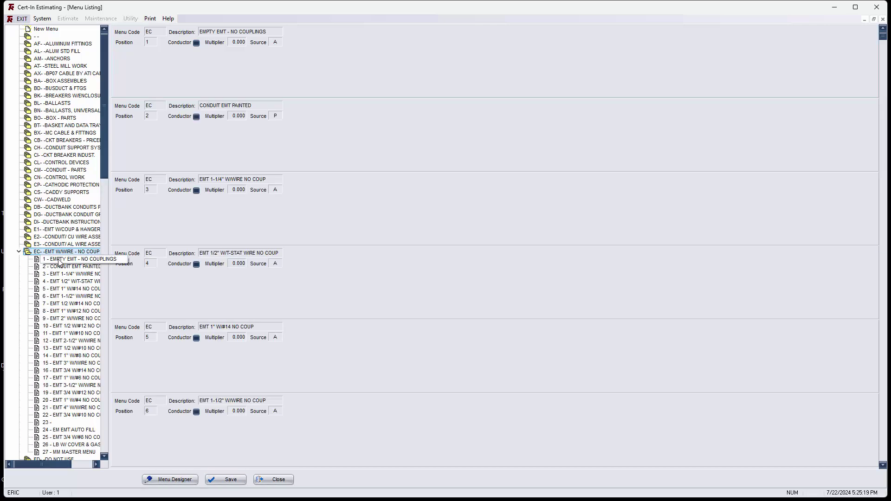
left_click(177, 480)
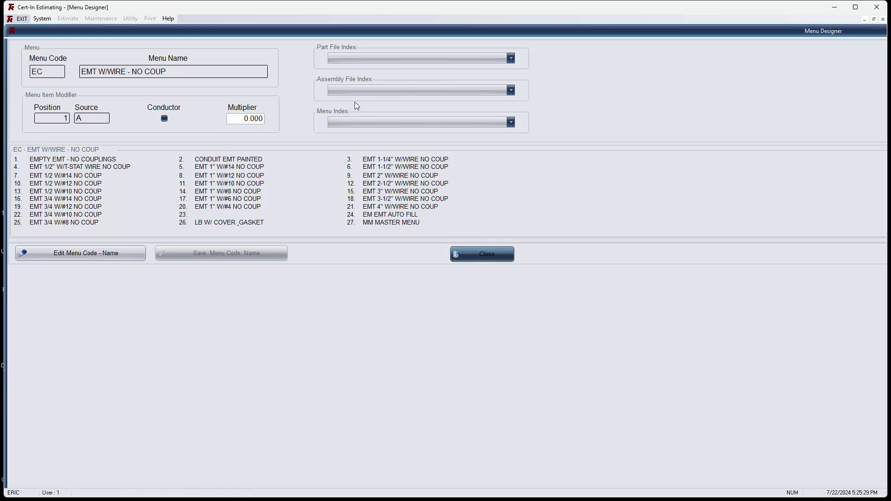
- Search the assembly file index for 'EMT 1/2', step through the results, then clear the search
left_click(390, 91)
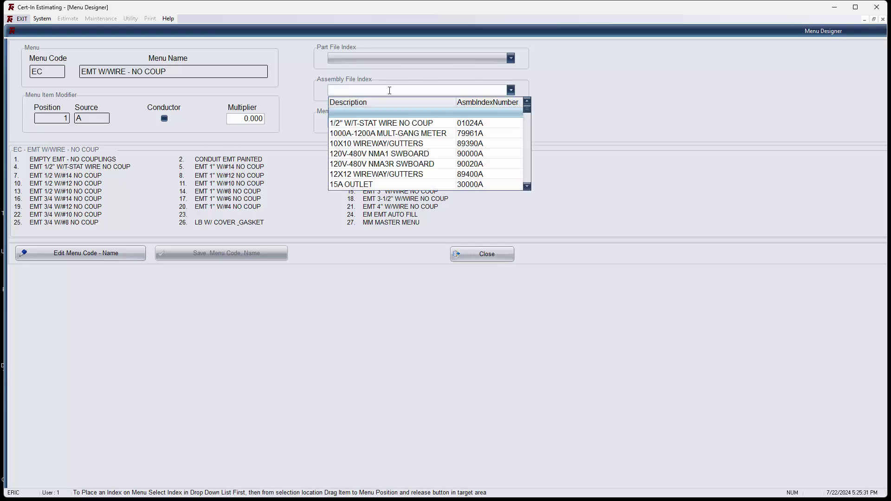
type("EMT")
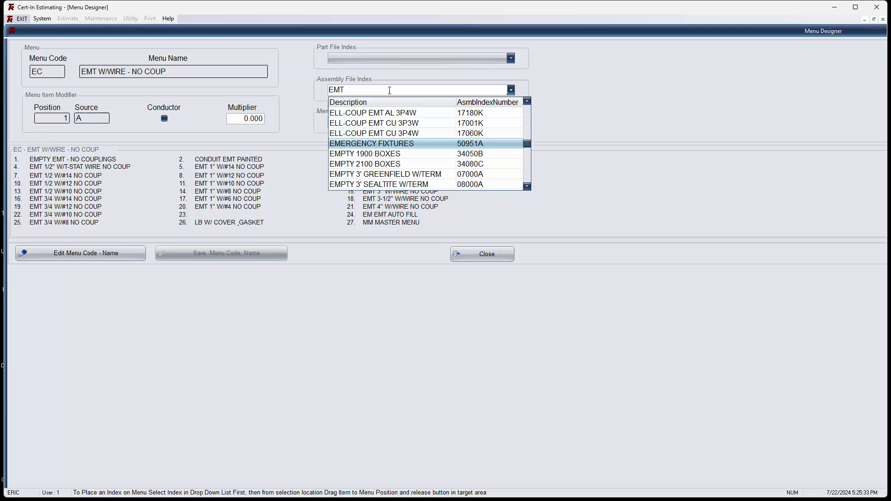
type(" 1/2")
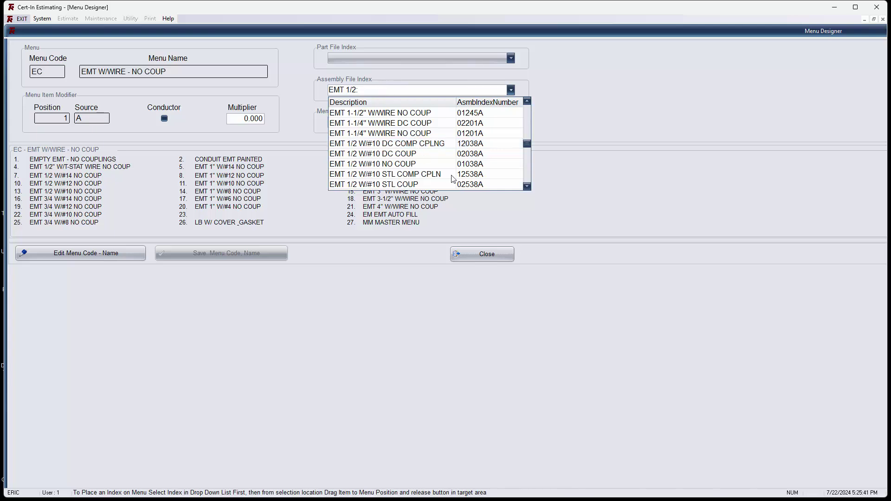
left_click(527, 187)
left_click(527, 186)
left_click(527, 186)
left_click(527, 186)
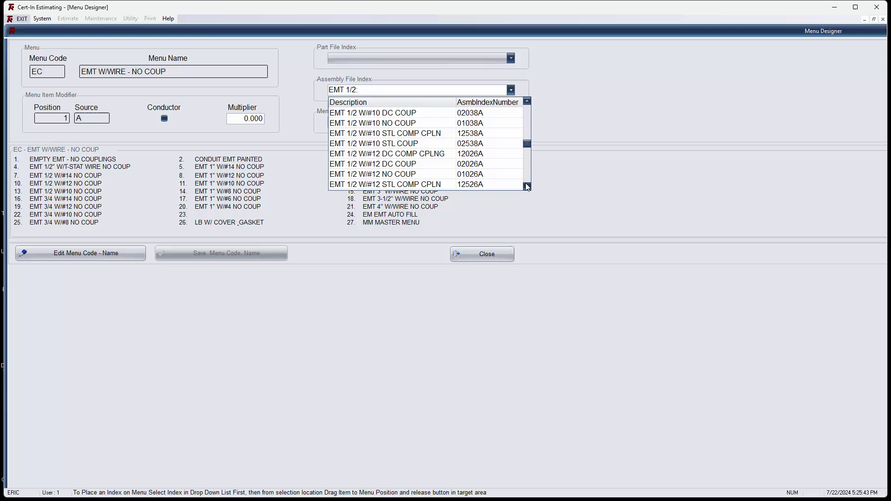
left_click(527, 186)
left_click(527, 187)
left_click(527, 186)
left_click(527, 187)
left_click(527, 186)
left_click(527, 186)
left_click(527, 186)
left_click(527, 186)
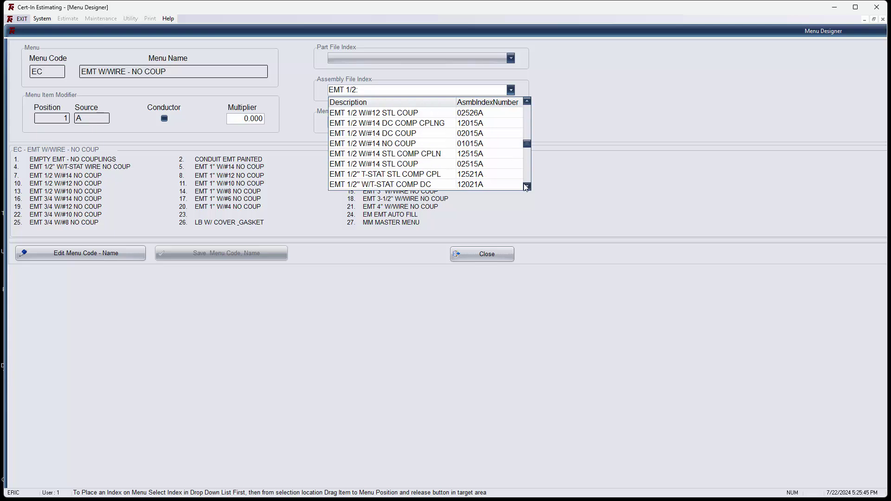
left_click(527, 187)
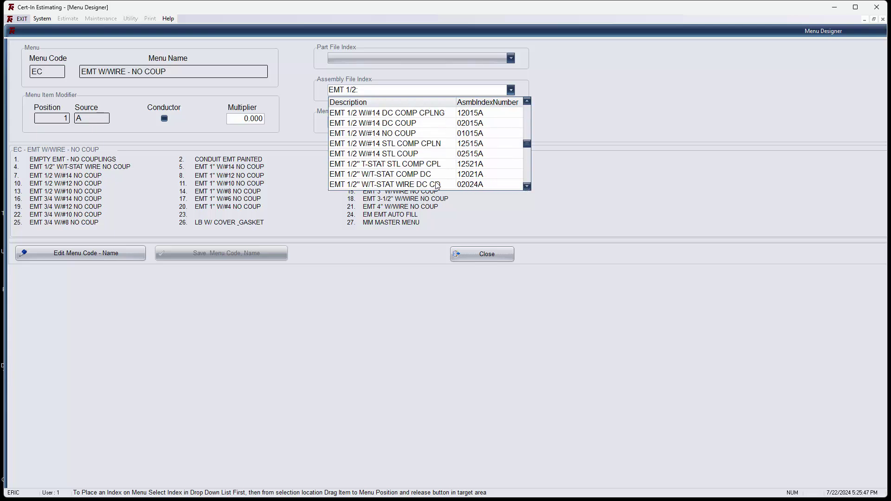
left_click(534, 189)
- Search again for 'EMT 1/2"' and choose EMT 1/2" W/T-STAT WIRE NO CO
left_click(510, 91)
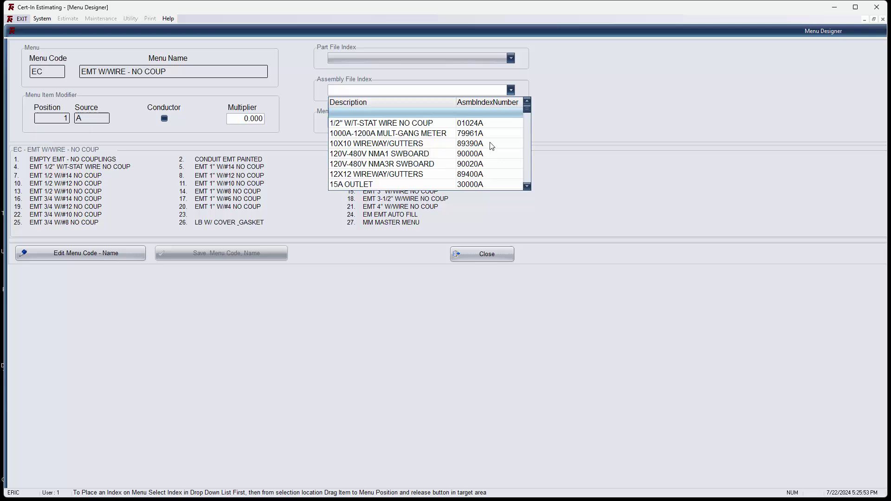
type("EMT")
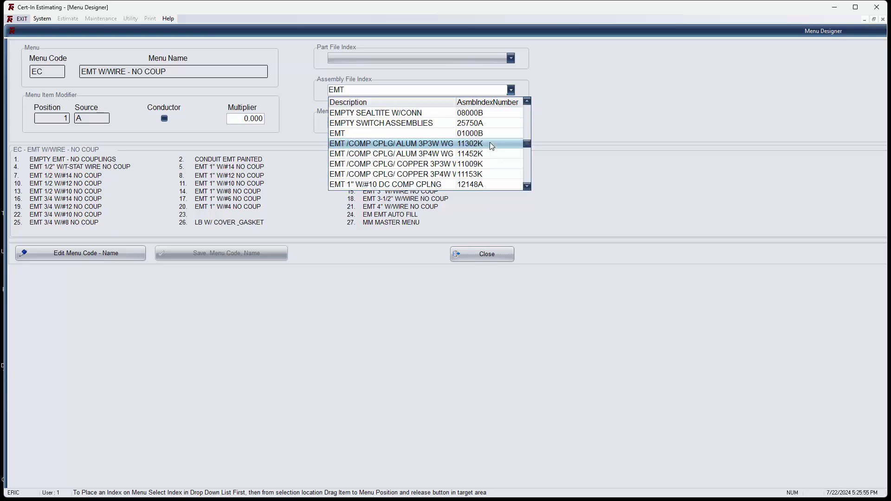
type(" 1/2\"")
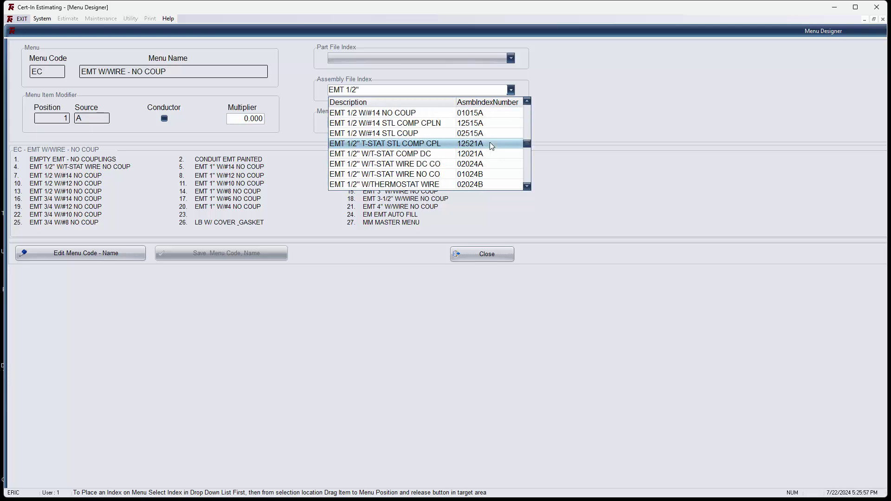
left_click(414, 172)
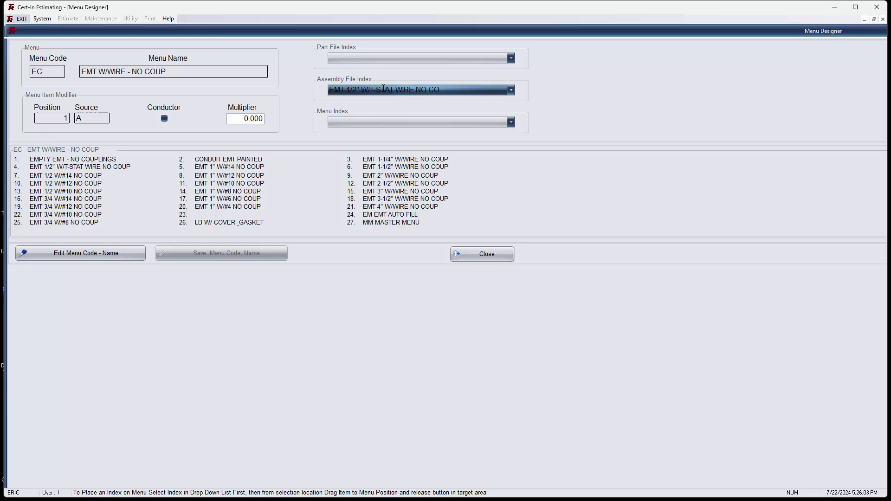
- Drag EMT 1/2" W/T-STAT WIRE NO CO onto EC menu position 4, confirm the replacement, and check items 2 and 4
left_click(384, 88)
left_click_drag(377, 91, 113, 172)
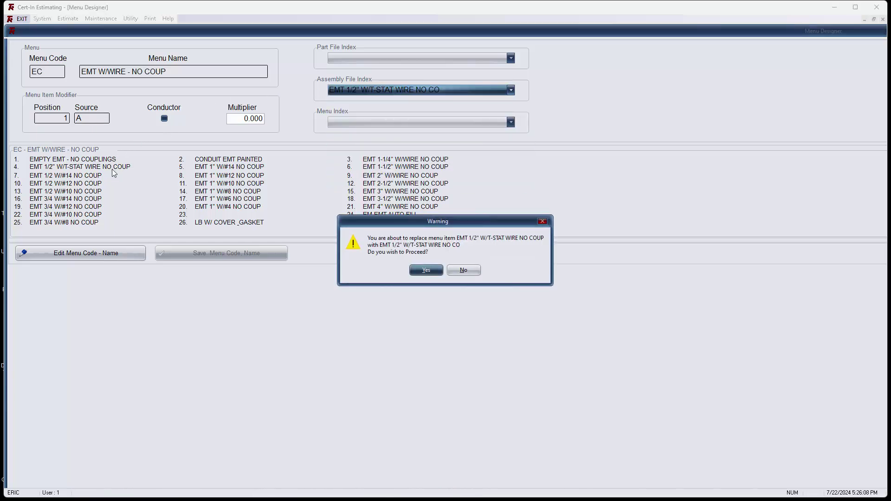
left_click(427, 270)
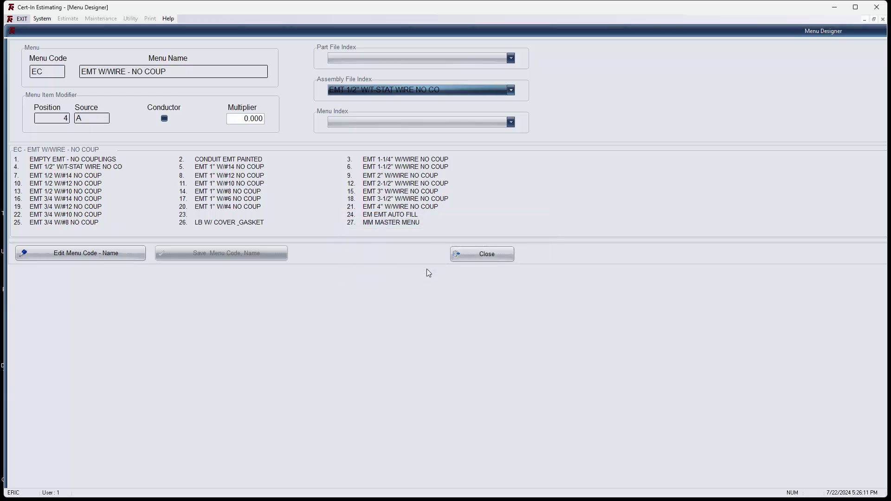
left_click(229, 162)
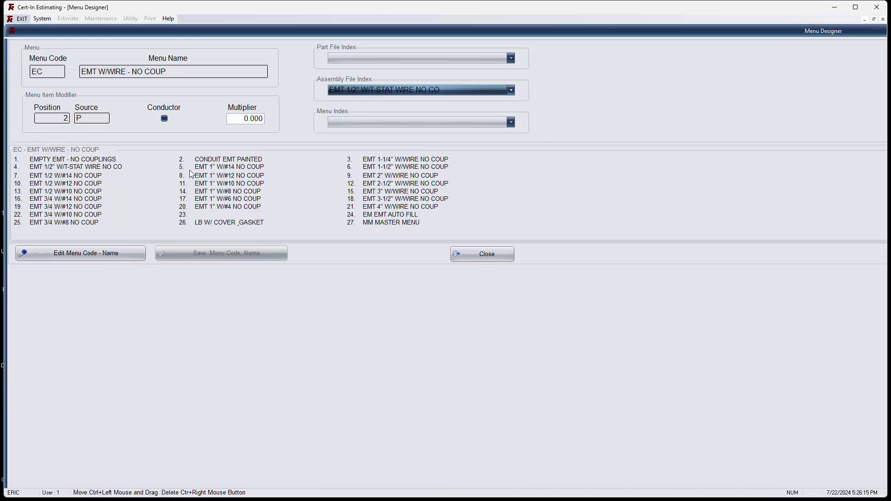
left_click(108, 168)
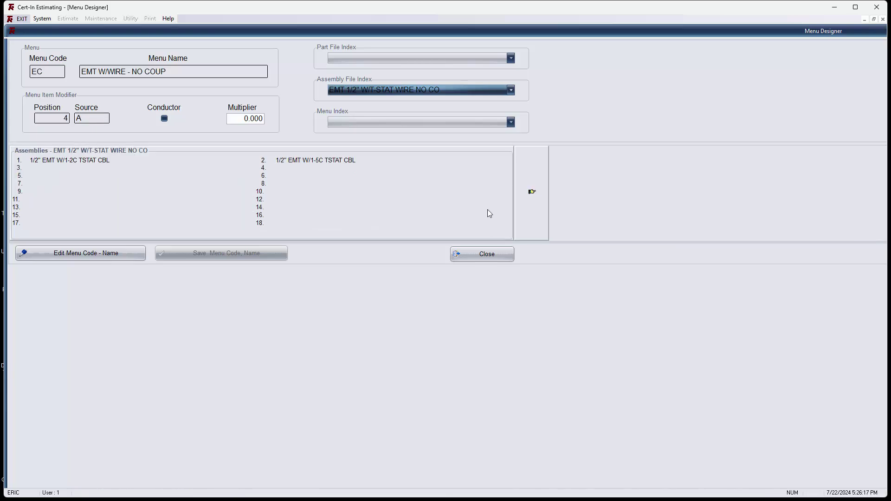
- Close the menu designer and listing, then start a standard takeoff for bid 12 on the 'ec' menu
left_click(494, 255)
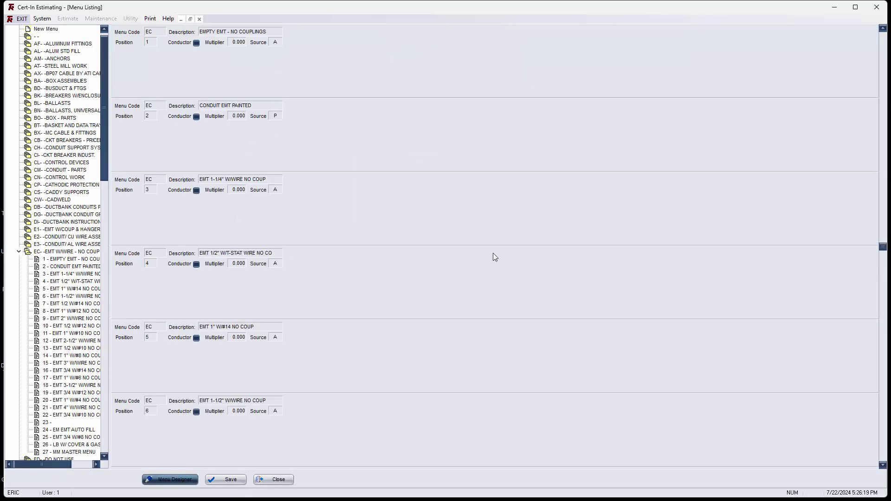
left_click(260, 481)
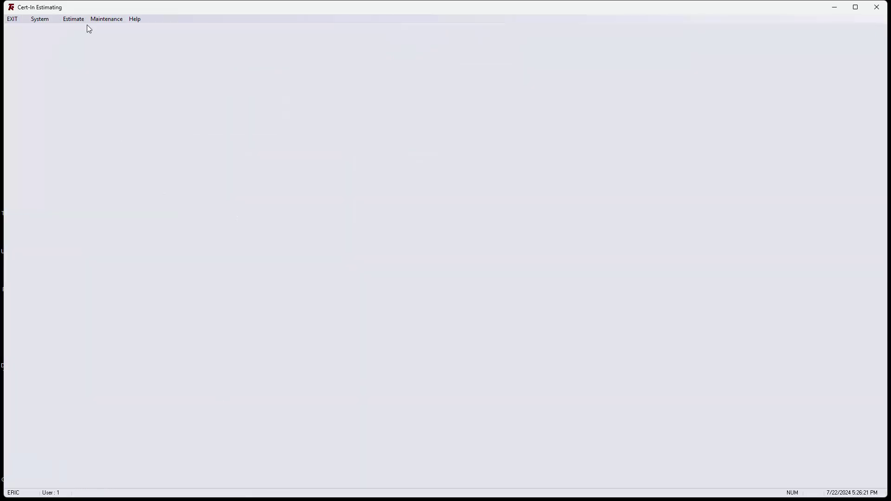
left_click(73, 19)
left_click(80, 29)
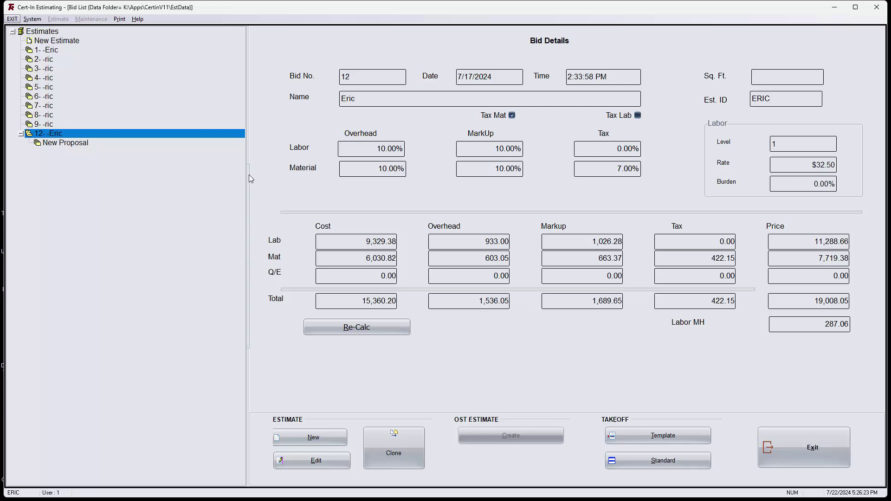
left_click(656, 462)
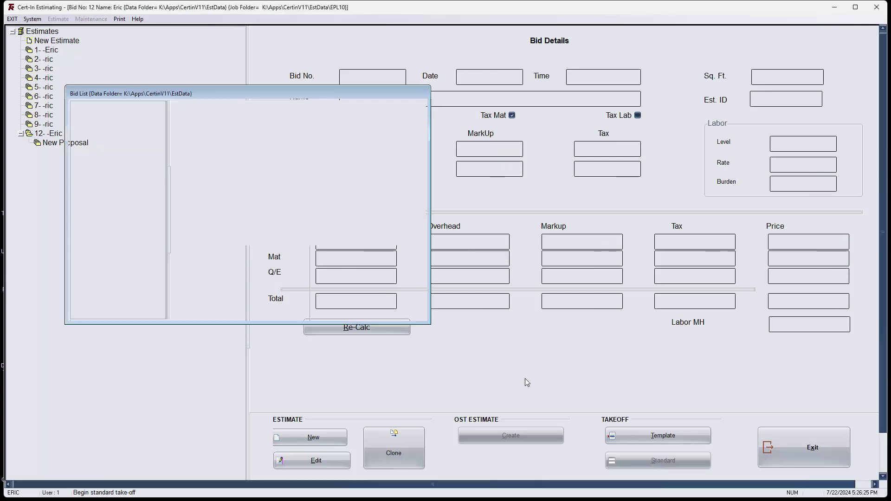
type("ec")
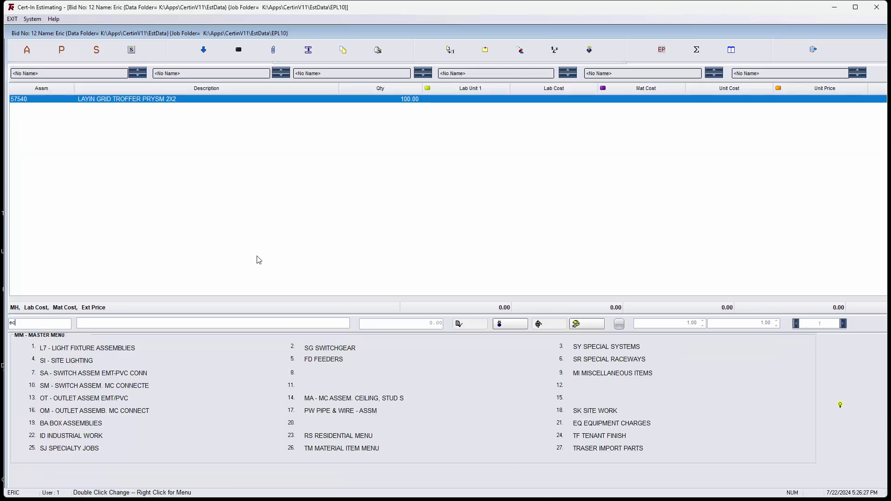
key("Return")
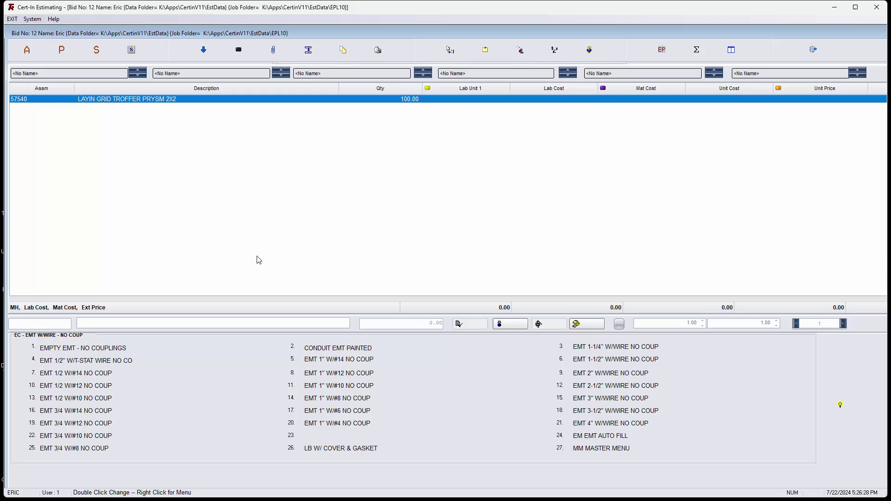
- Verify that EC menu items 2 and 4 now open their parts and assemblies correctly
left_click(324, 354)
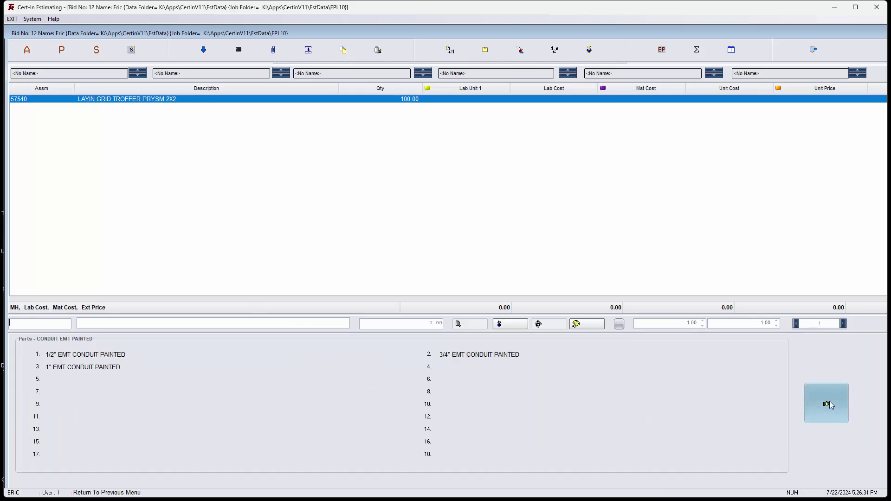
left_click(847, 404)
left_click(84, 363)
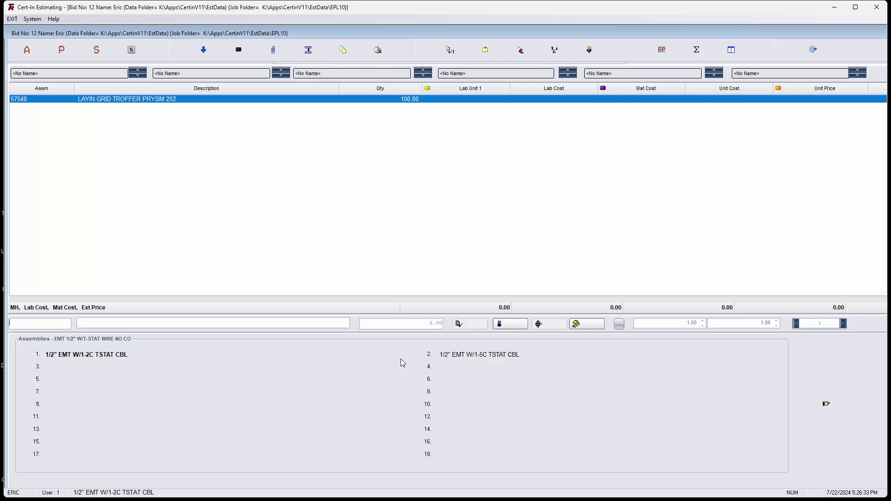
left_click(840, 405)
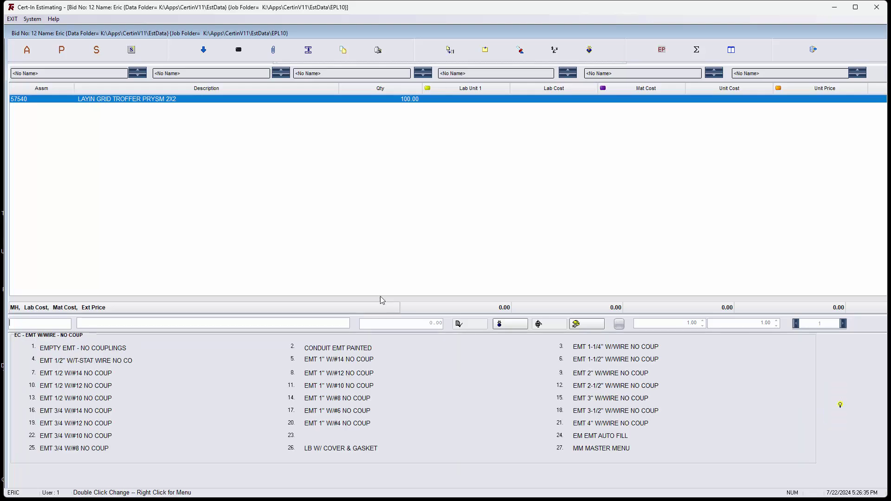